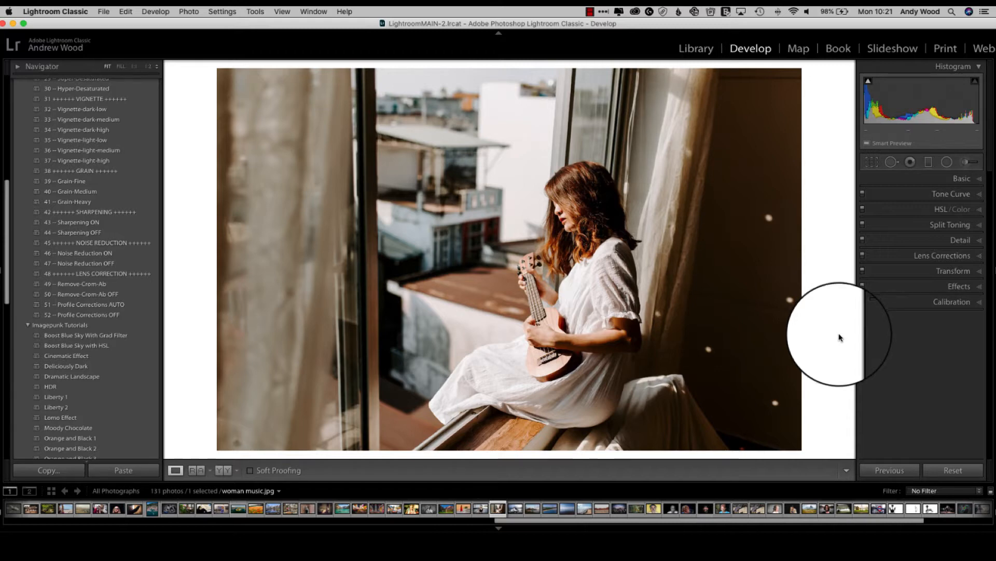
- Adjust the photo's basic tone: Contrast +65, Highlights +49, Shadows -17, Whites -100 and Blacks +44
{"action": "left_click", "coordinate": [979, 179]}
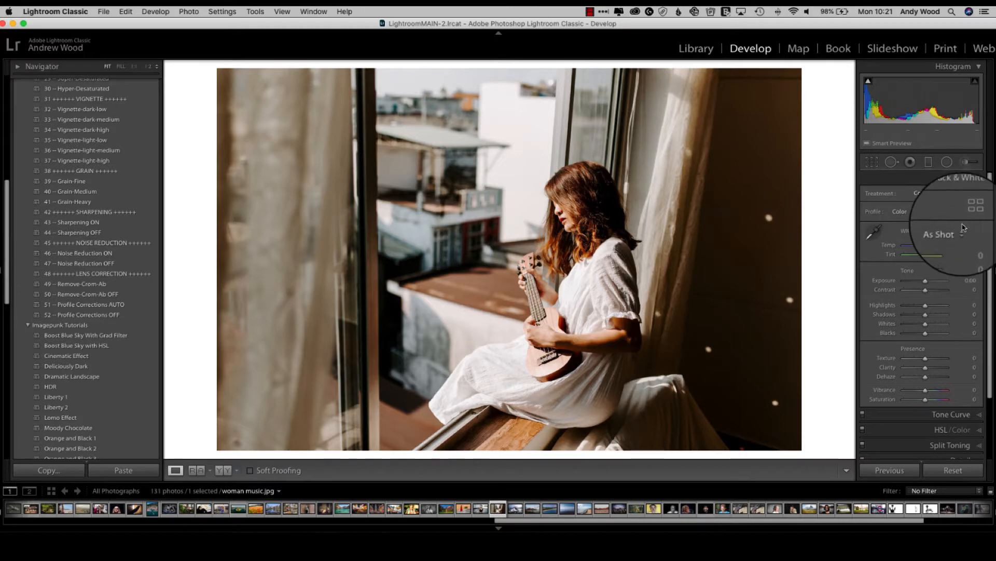
{"action": "left_click_drag", "start_coordinate": [929, 294], "coordinate": [939, 291]}
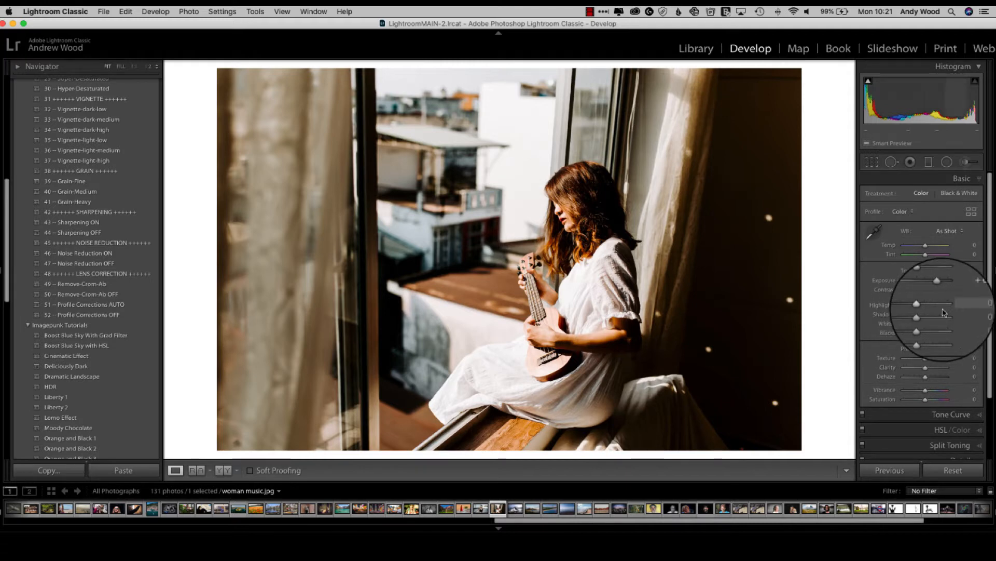
{"action": "left_click_drag", "start_coordinate": [928, 309], "coordinate": [938, 309]}
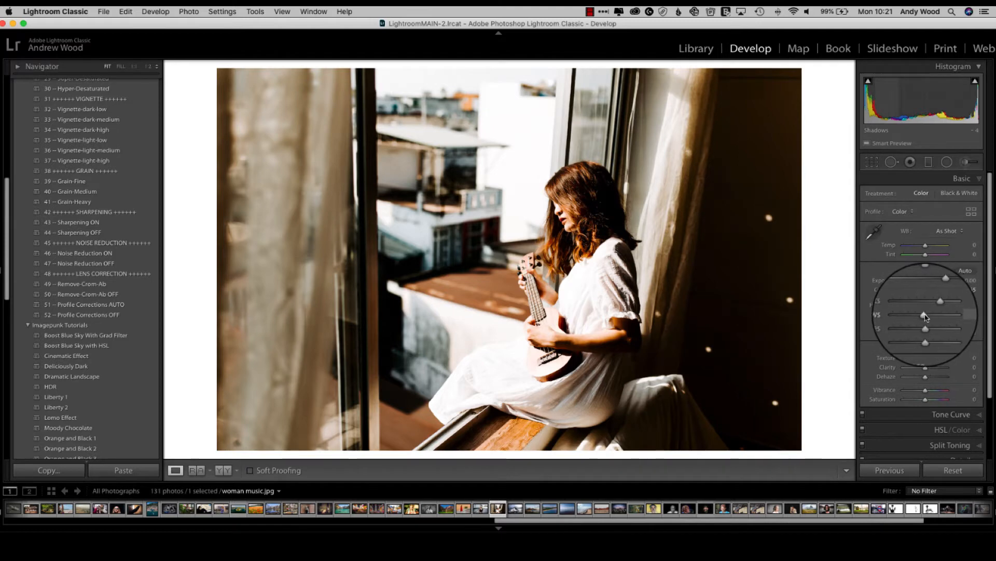
{"action": "left_click_drag", "start_coordinate": [927, 317], "coordinate": [923, 317]}
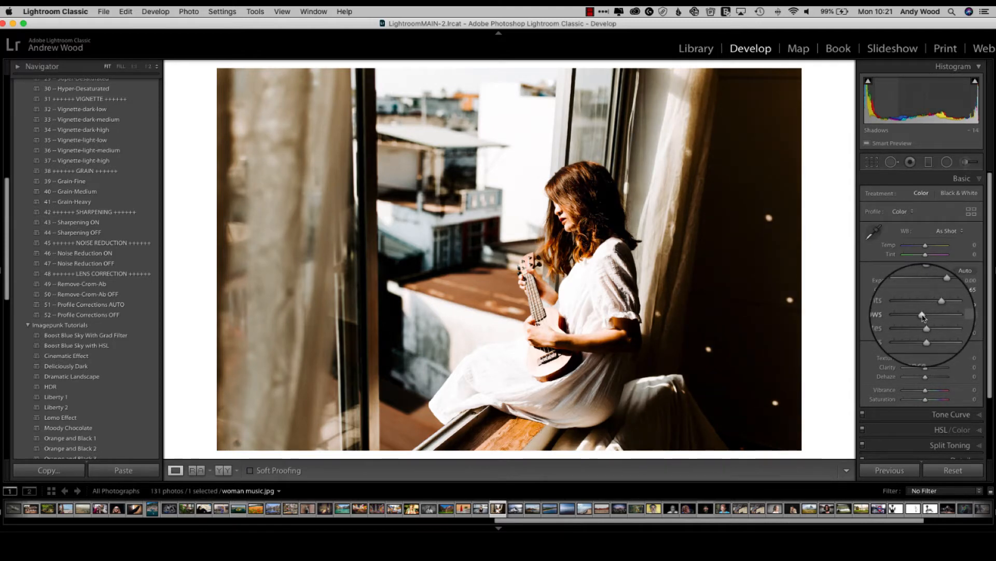
{"action": "left_click_drag", "start_coordinate": [923, 318], "coordinate": [925, 318]}
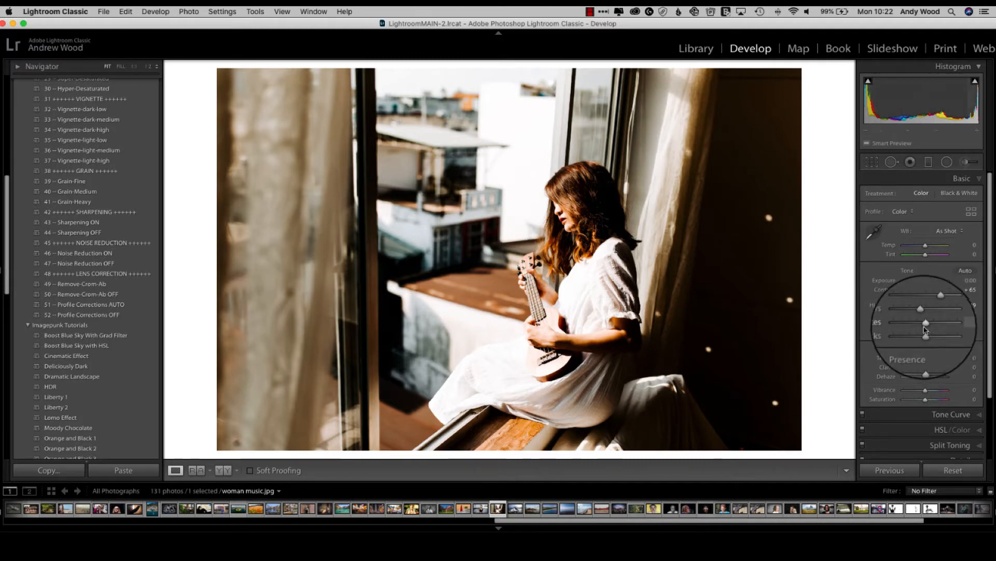
{"action": "left_click_drag", "start_coordinate": [927, 327], "coordinate": [878, 329]}
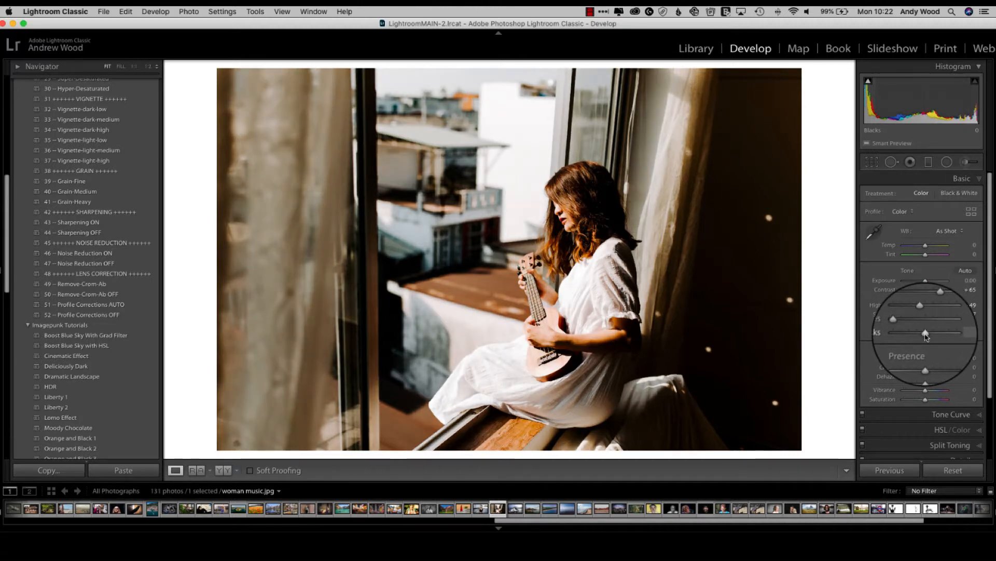
{"action": "left_click_drag", "start_coordinate": [926, 336], "coordinate": [934, 337]}
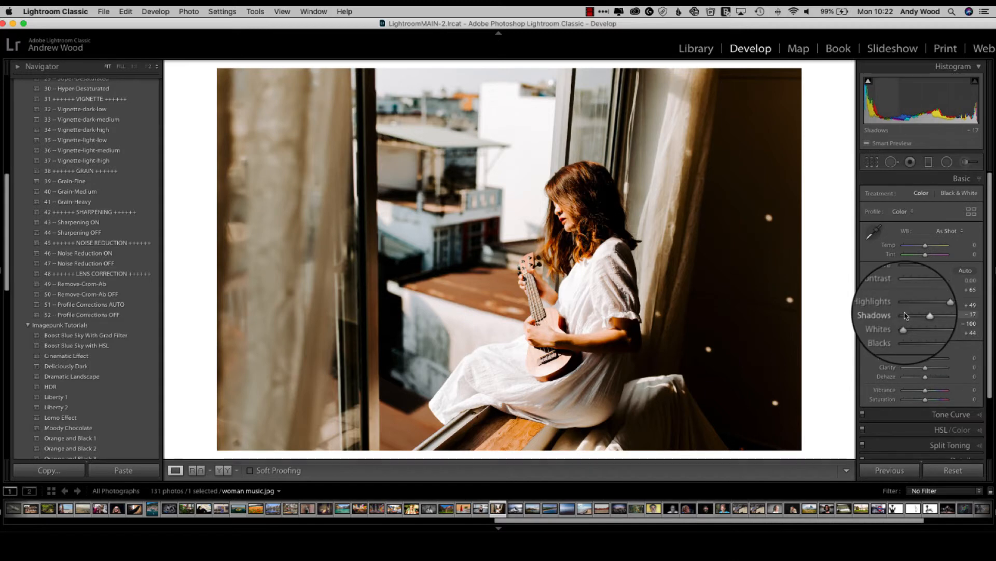
- Set Texture to +10, Clarity +21, Dehaze +49, Vibrance -31 and Saturation -31, and compare the photo before and after
{"action": "scroll", "coordinate": [927, 323], "scroll_direction": "down", "scroll_amount": 2}
{"action": "scroll", "coordinate": [926, 323], "scroll_direction": "down", "scroll_amount": 1}
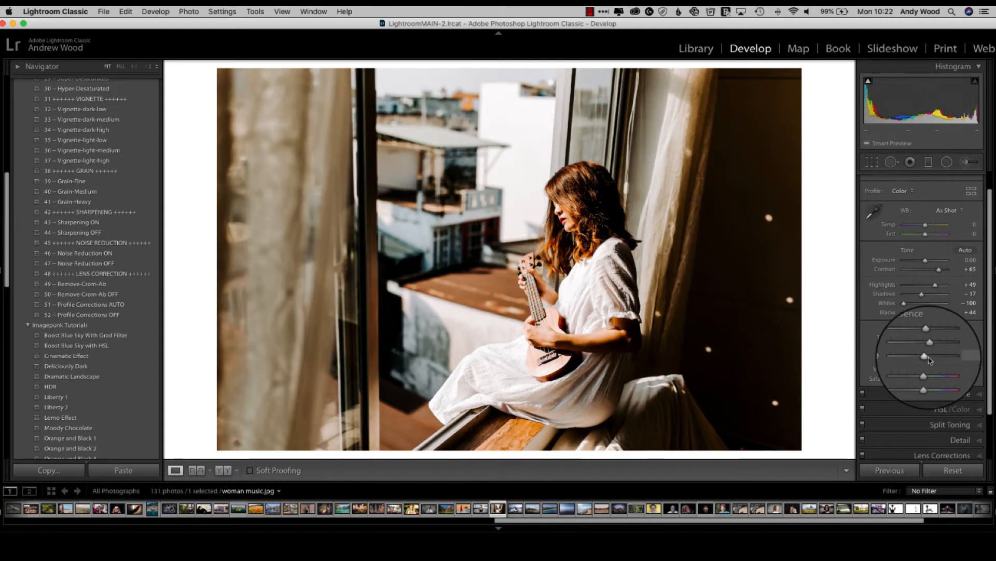
{"action": "left_click_drag", "start_coordinate": [932, 359], "coordinate": [939, 360]}
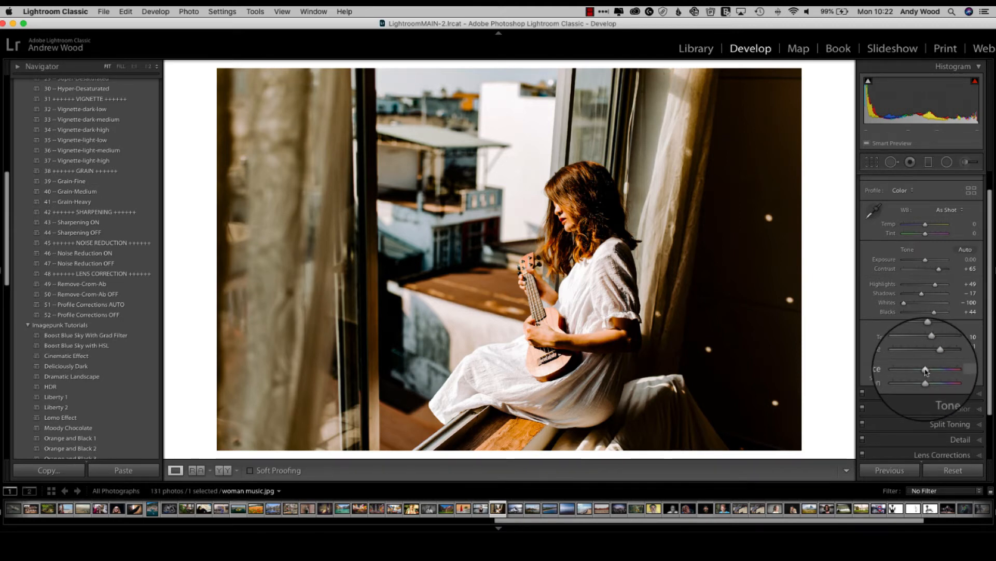
{"action": "left_click_drag", "start_coordinate": [926, 370], "coordinate": [919, 379]}
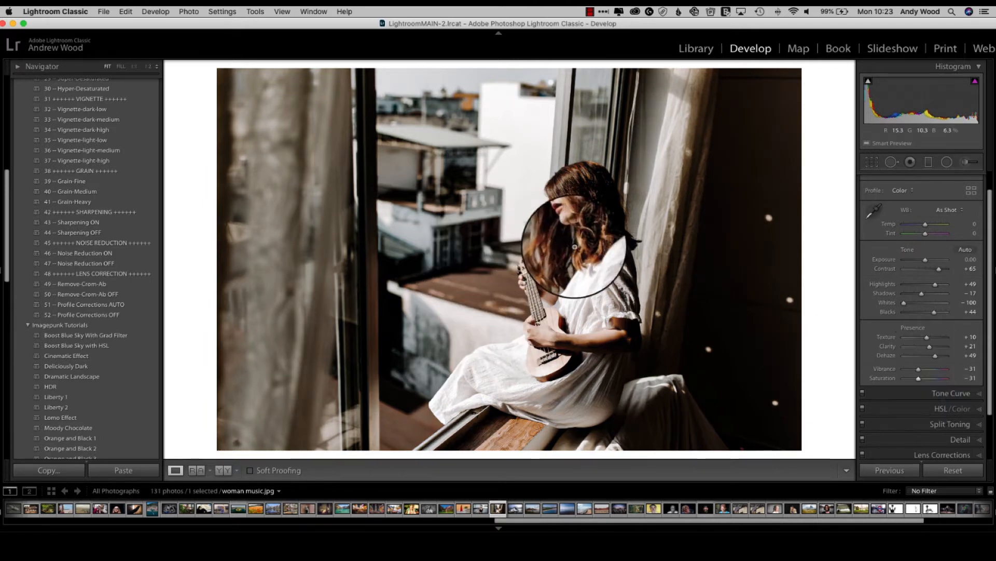
{"action": "left_click", "coordinate": [221, 471]}
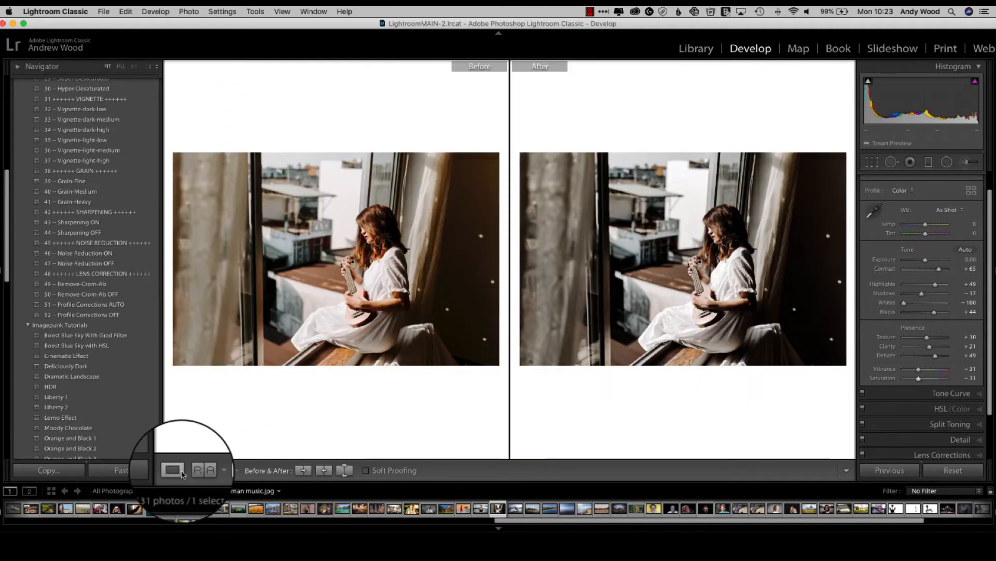
{"action": "left_click", "coordinate": [175, 470]}
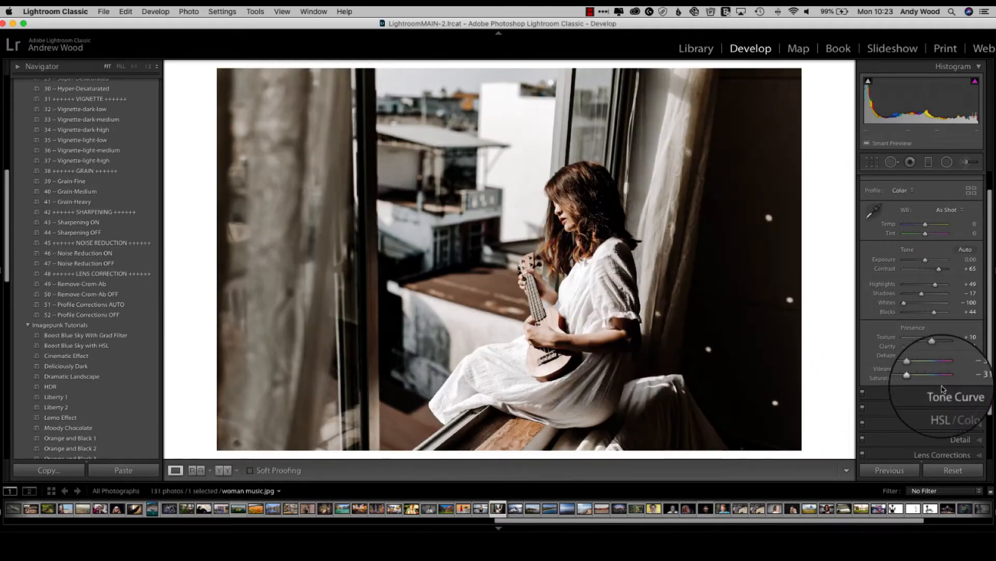
- Add a shadow point and a highlight point to the RGB tone curve and lower both slightly, the shadow point to about 35 / 25 %
{"action": "left_click", "coordinate": [981, 396]}
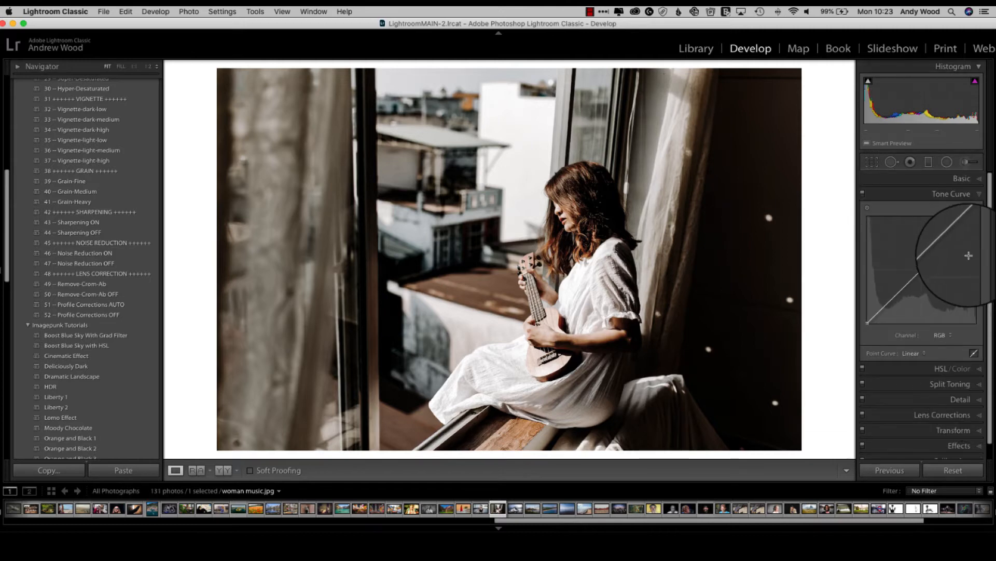
{"action": "left_click", "coordinate": [899, 293]}
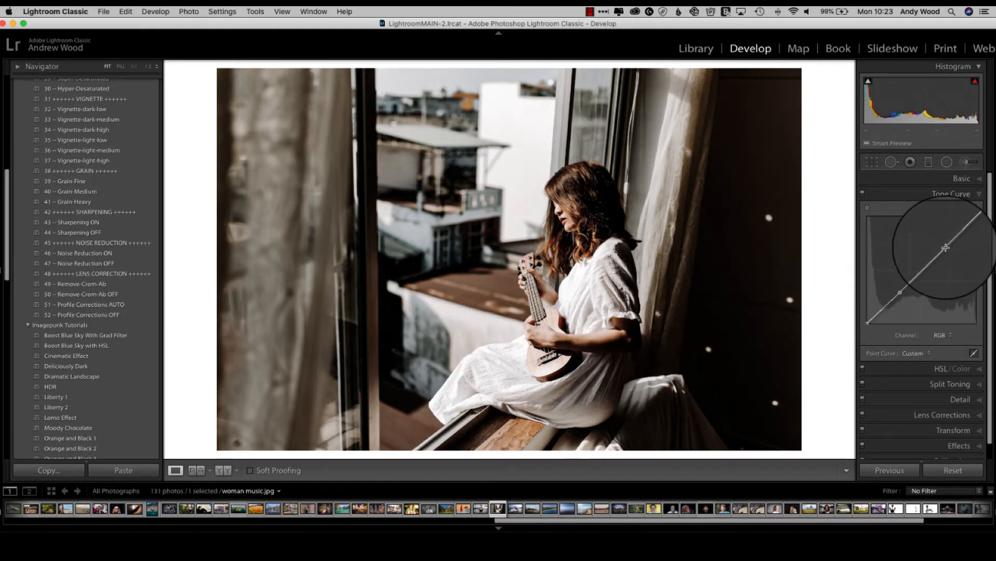
{"action": "left_click", "coordinate": [945, 248]}
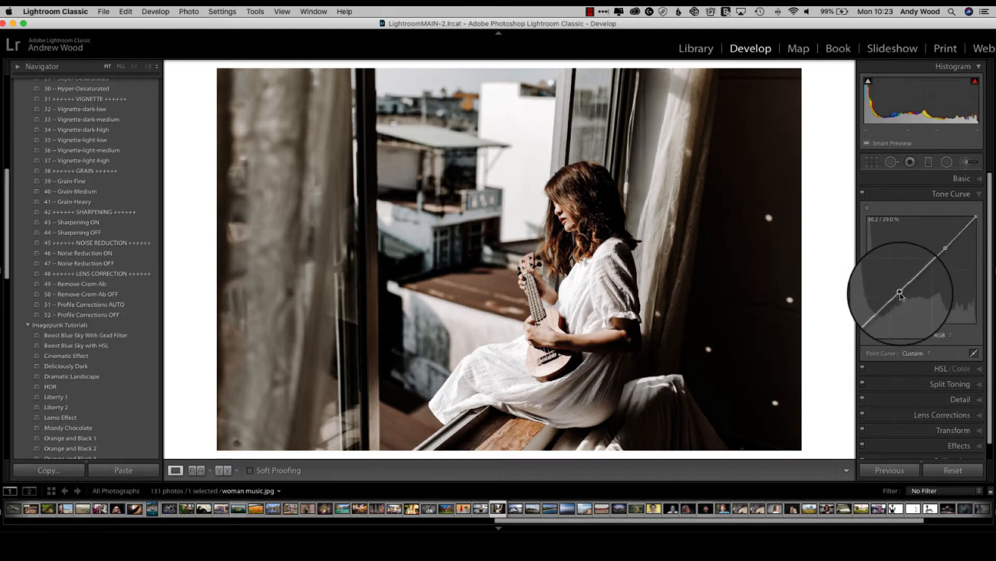
{"action": "left_click_drag", "start_coordinate": [901, 294], "coordinate": [904, 296]}
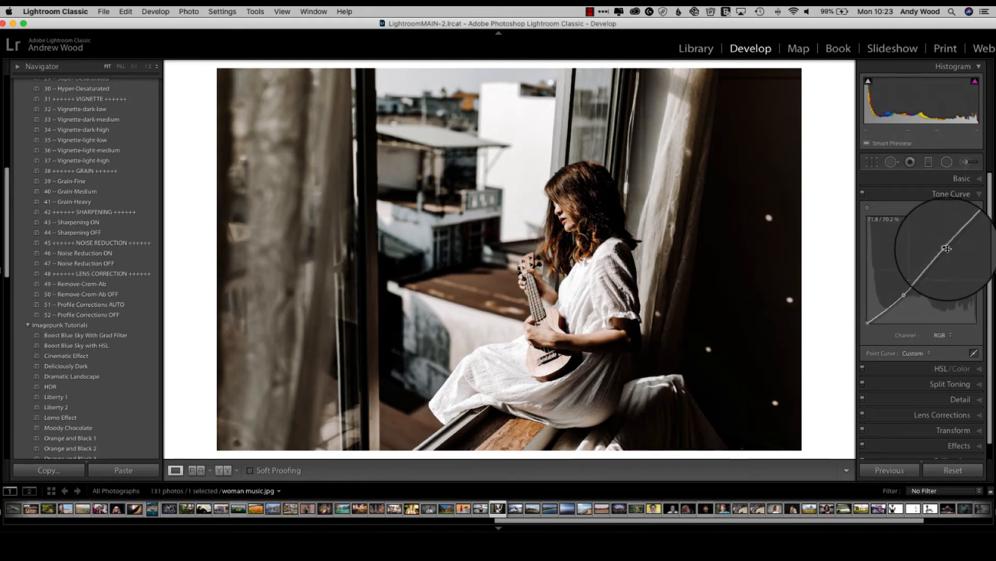
{"action": "left_click_drag", "start_coordinate": [947, 249], "coordinate": [948, 249]}
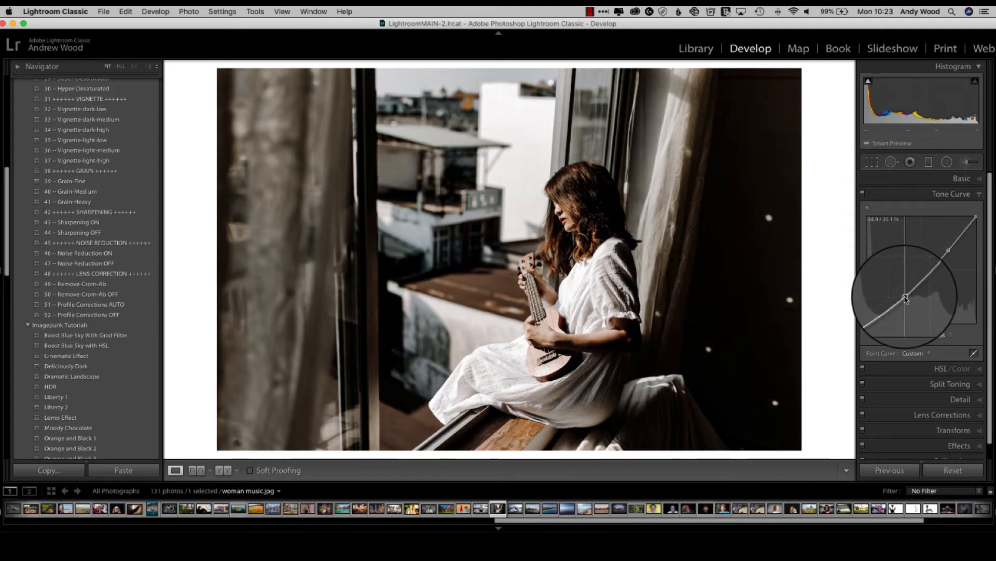
- Compare the photo with the tone curve adjustment switched off and on, leaving it enabled
{"action": "left_click", "coordinate": [863, 195]}
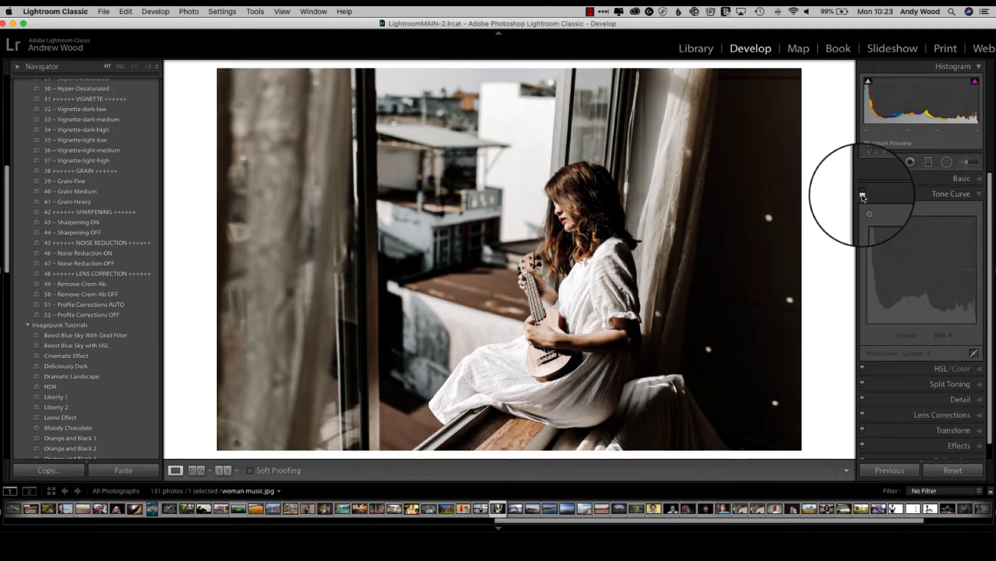
{"action": "left_click", "coordinate": [863, 195]}
{"action": "left_click", "coordinate": [863, 195]}
{"action": "left_click", "coordinate": [863, 195]}
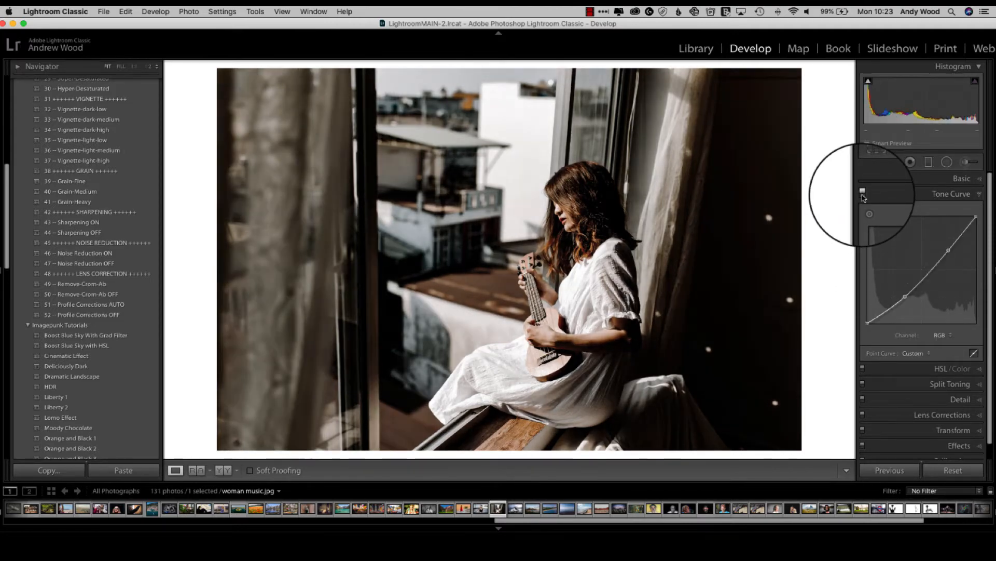
{"action": "left_click", "coordinate": [980, 196]}
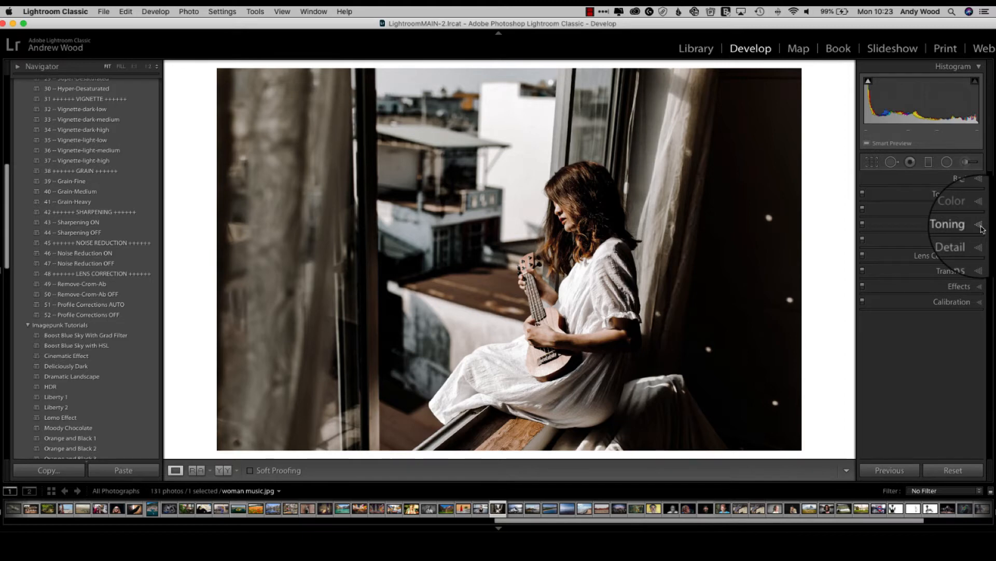
- Apply split toning to the highlights with hue 250 and saturation 10
{"action": "left_click", "coordinate": [978, 223]}
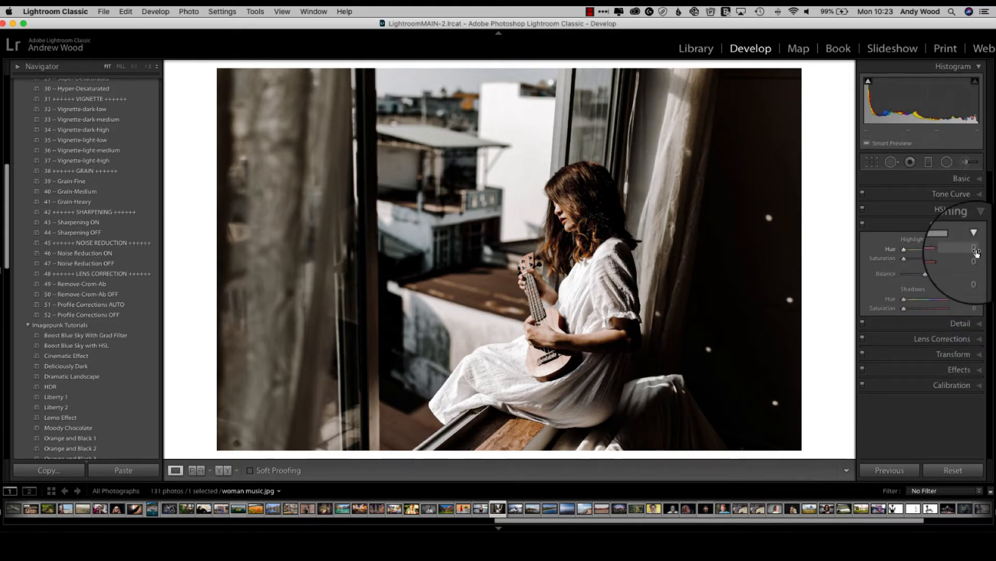
{"action": "left_click", "coordinate": [975, 248]}
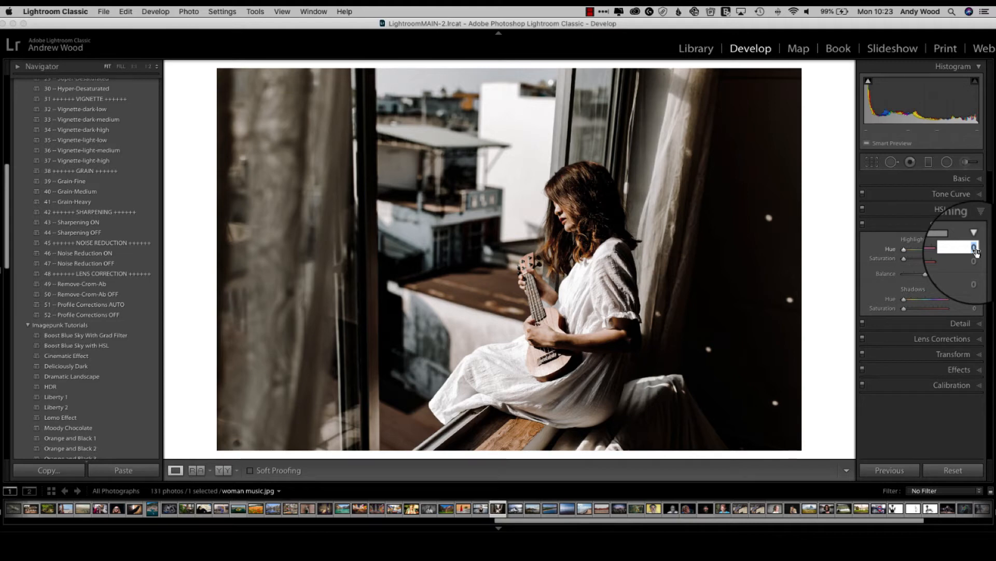
{"action": "type", "text": "250"}
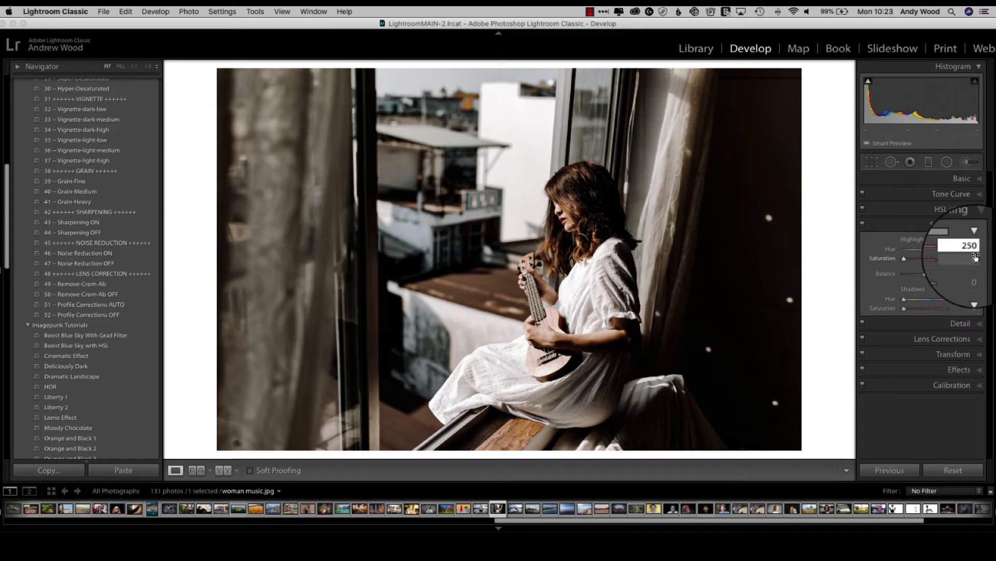
{"action": "key", "text": "Tab"}
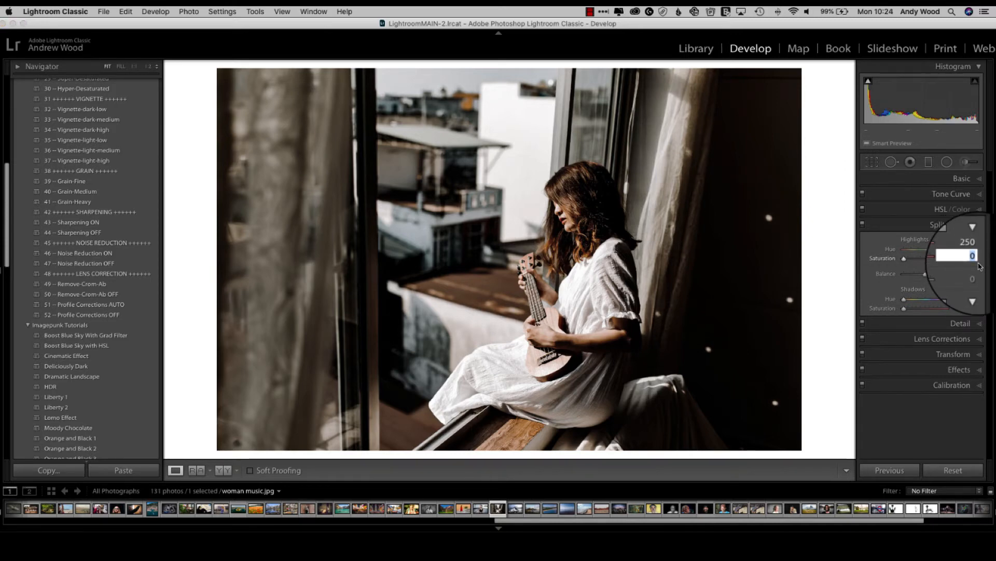
{"action": "type", "text": "10"}
{"action": "key", "text": "Return"}
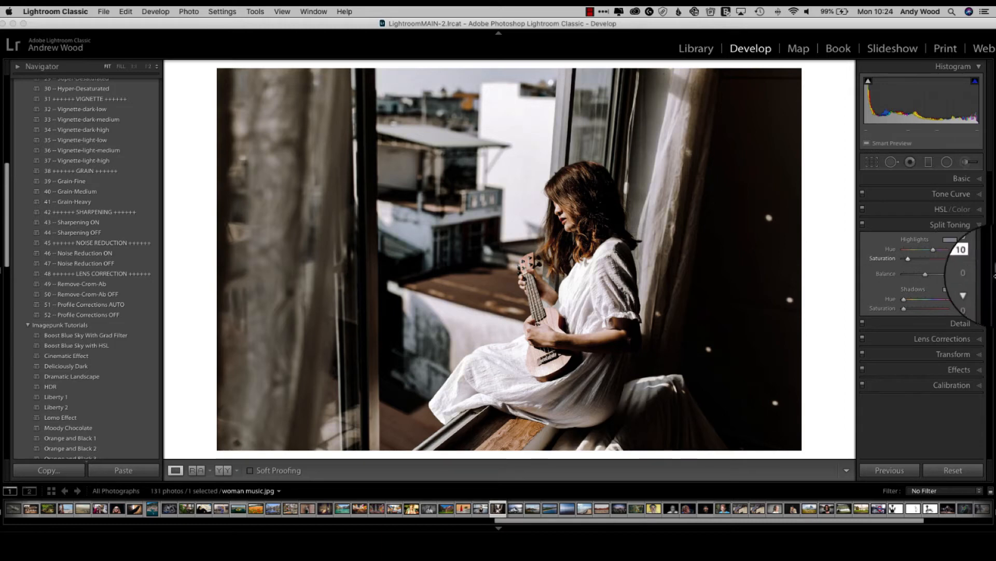
- Split-tone the shadows with hue 250 and saturation 15, and reduce that saturation to 11
{"action": "left_click", "coordinate": [976, 299]}
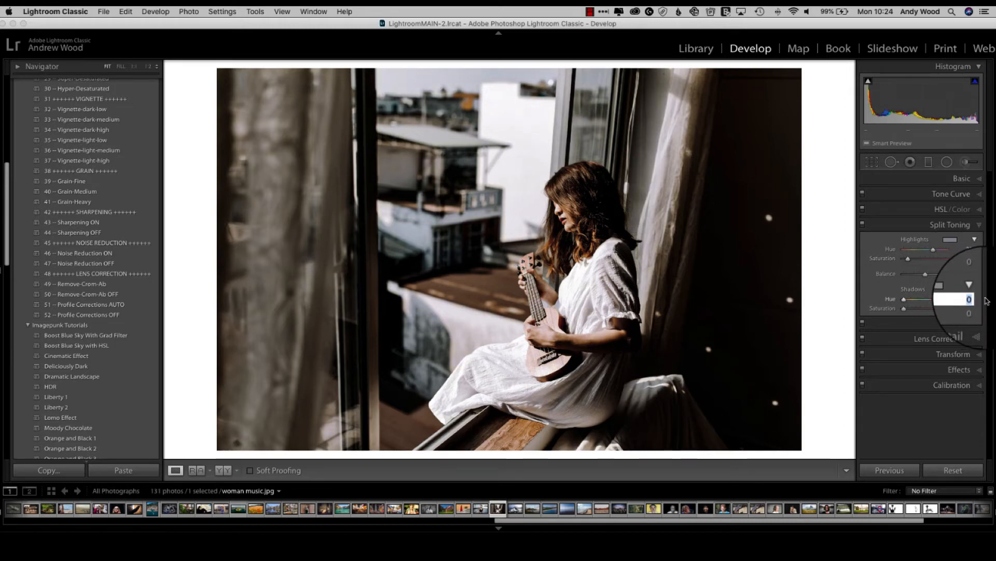
{"action": "type", "text": "250"}
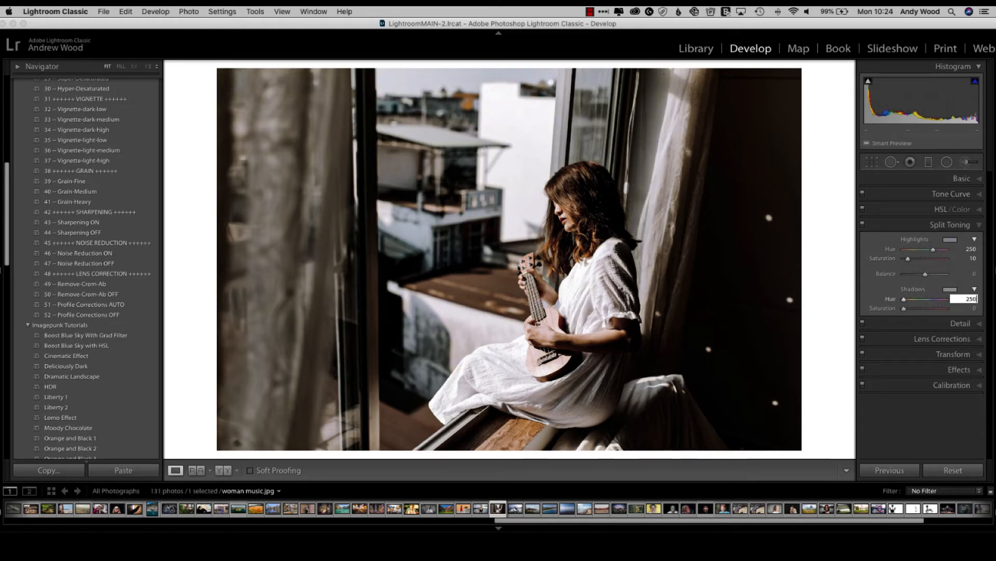
{"action": "key", "text": "Return"}
{"action": "left_click", "coordinate": [973, 308]}
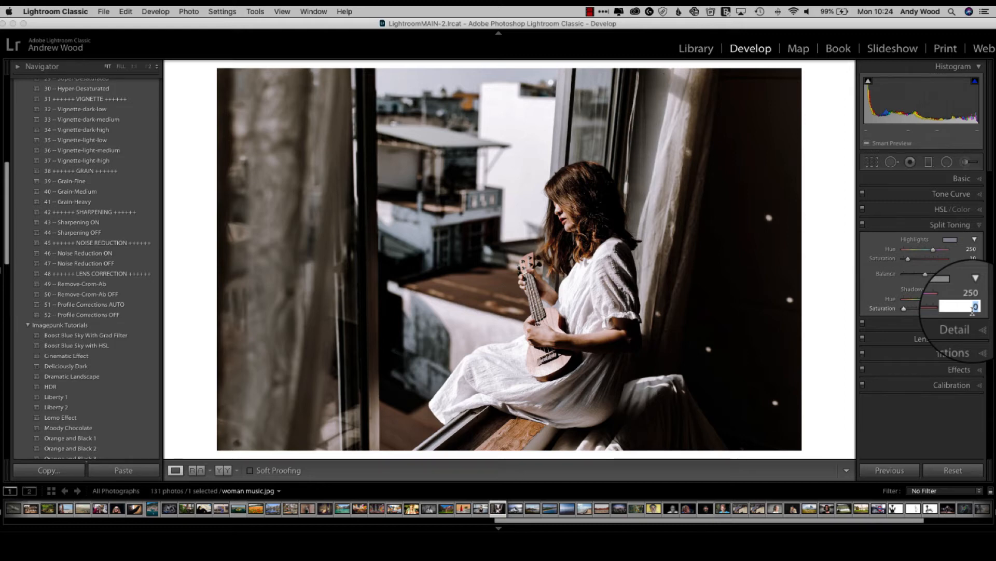
{"action": "type", "text": "15"}
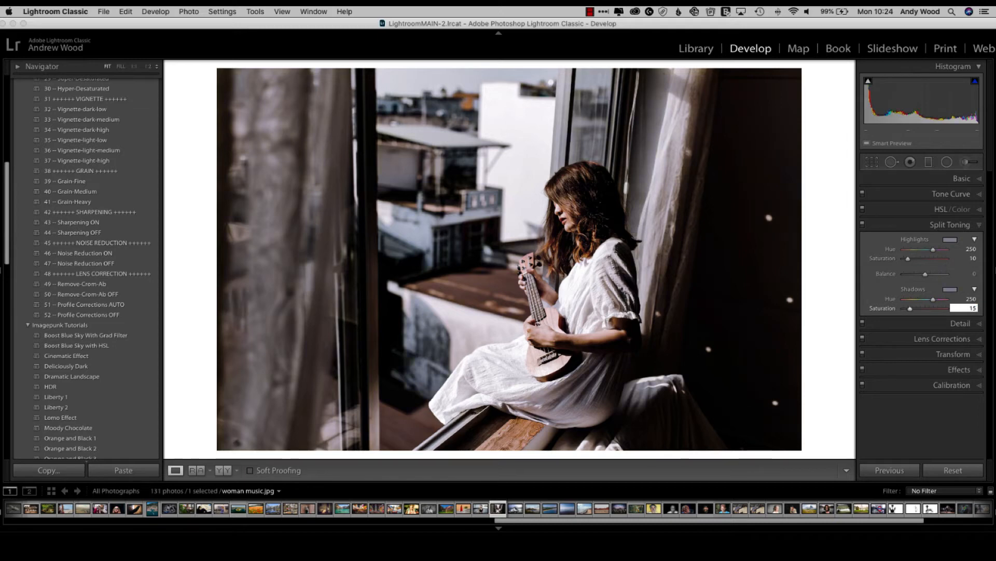
{"action": "left_click_drag", "start_coordinate": [911, 308], "coordinate": [908, 309]}
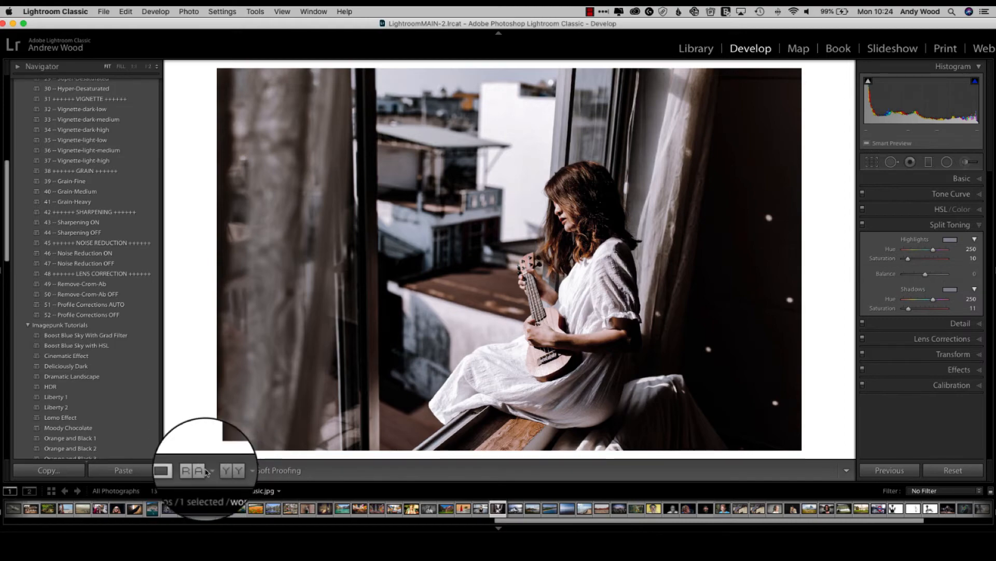
- Compare the before and after versions side by side, zoomed in on the woman, and return to the single photo view
{"action": "left_click", "coordinate": [225, 471]}
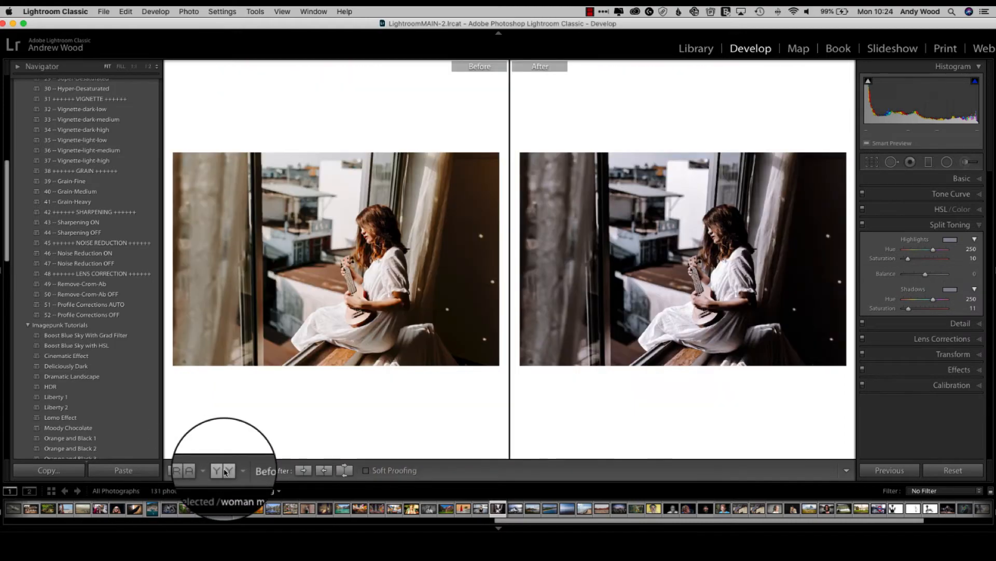
{"action": "left_click", "coordinate": [398, 323]}
{"action": "scroll", "coordinate": [462, 358], "scroll_direction": "up", "scroll_amount": 5}
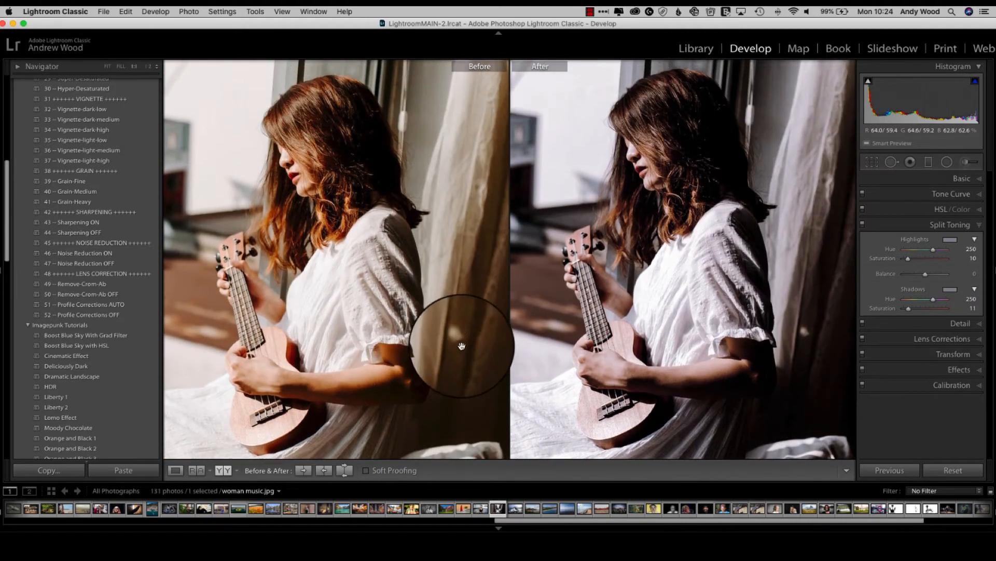
{"action": "left_click", "coordinate": [176, 470]}
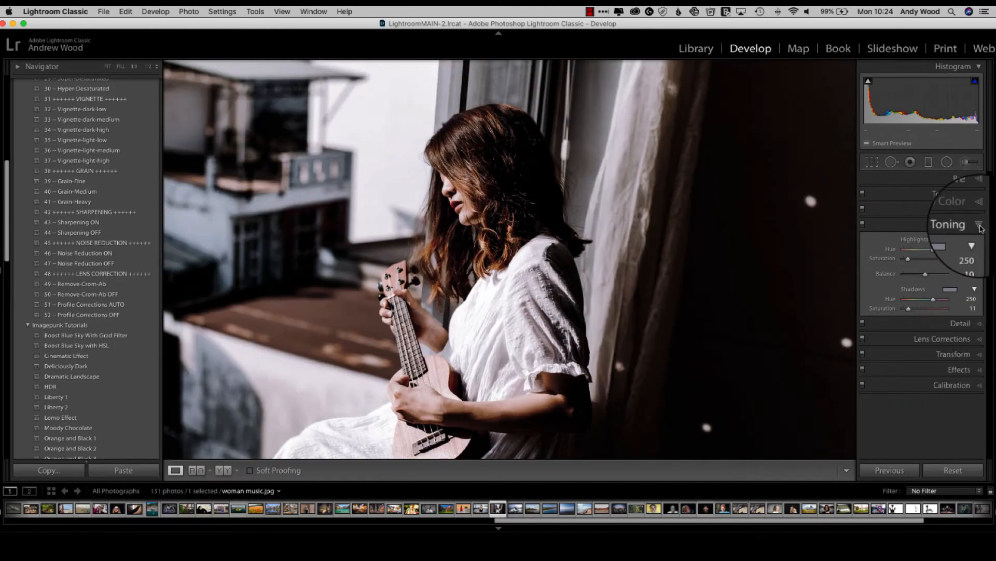
- Apply noise reduction with luminance 24 and contrast 14, and raise the color noise reduction
{"action": "left_click", "coordinate": [980, 228]}
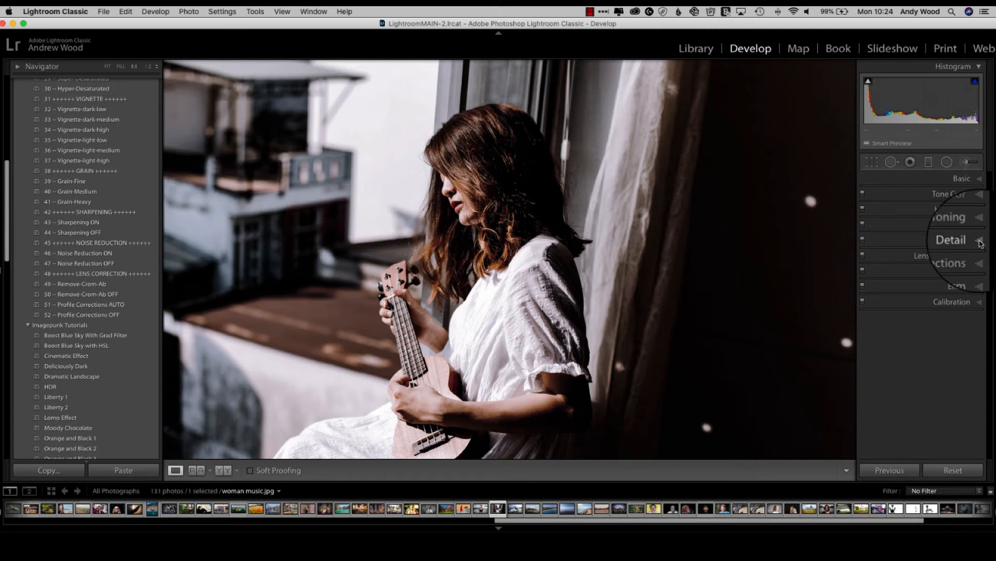
{"action": "left_click", "coordinate": [981, 241]}
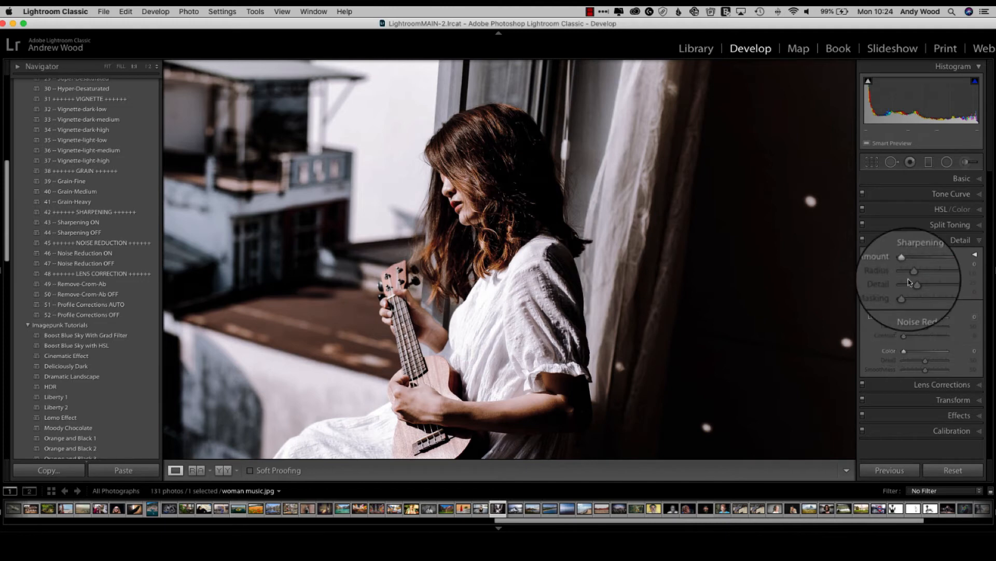
{"action": "left_click_drag", "start_coordinate": [904, 316], "coordinate": [917, 320]}
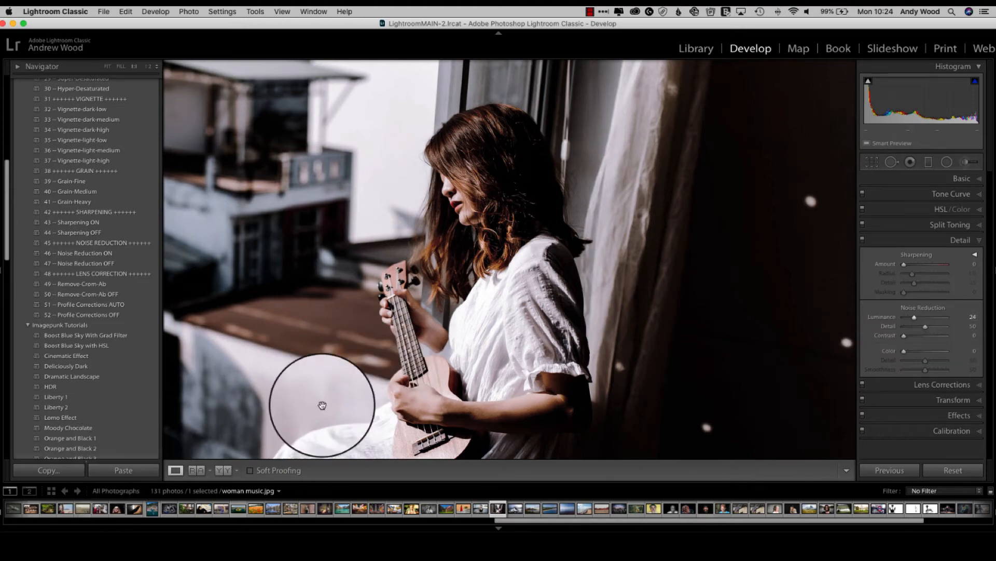
{"action": "left_click", "coordinate": [322, 404]}
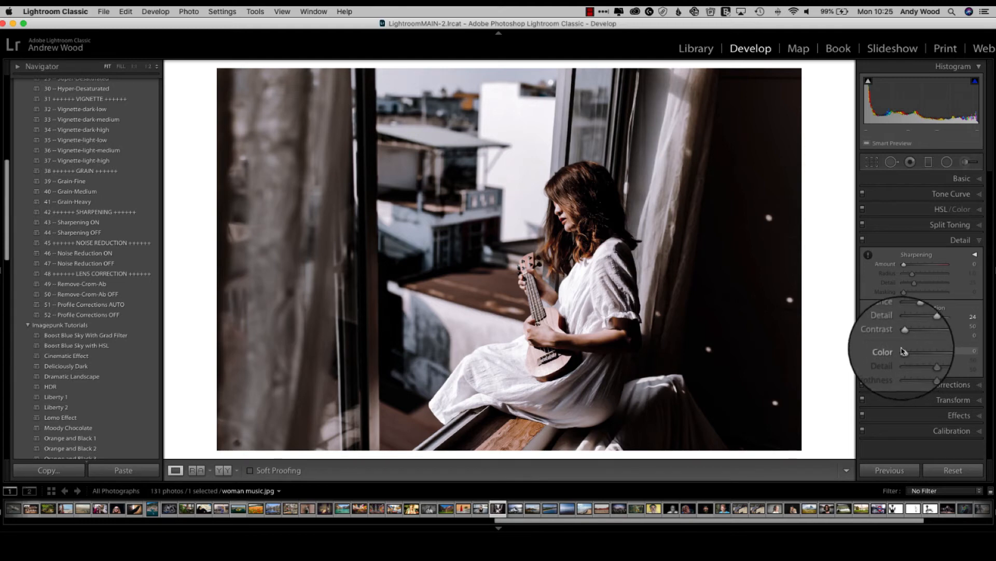
{"action": "left_click_drag", "start_coordinate": [907, 339], "coordinate": [916, 355]}
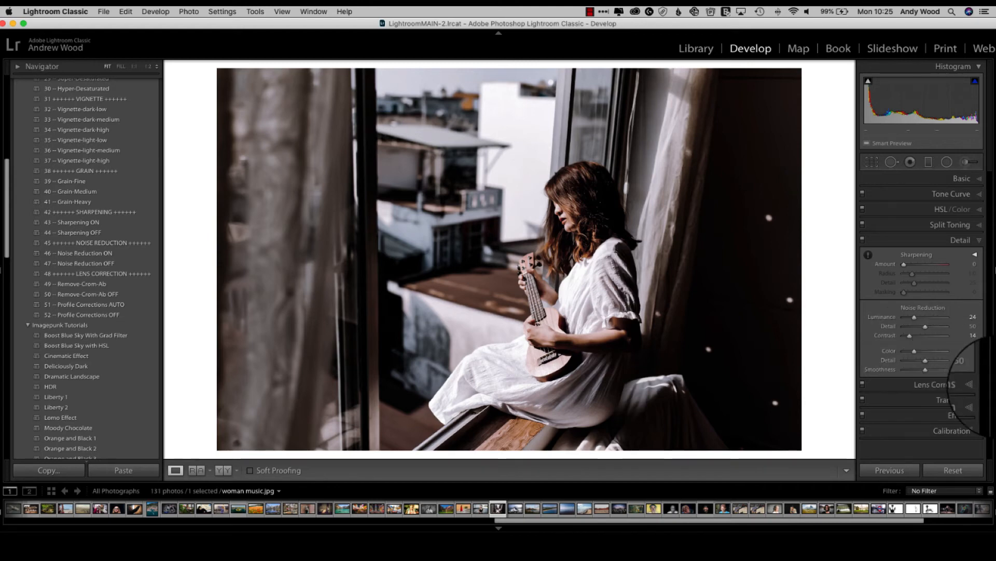
- Darken the photo's edges with a Highlight Priority post-crop vignette at amount -35
{"action": "left_click", "coordinate": [980, 416]}
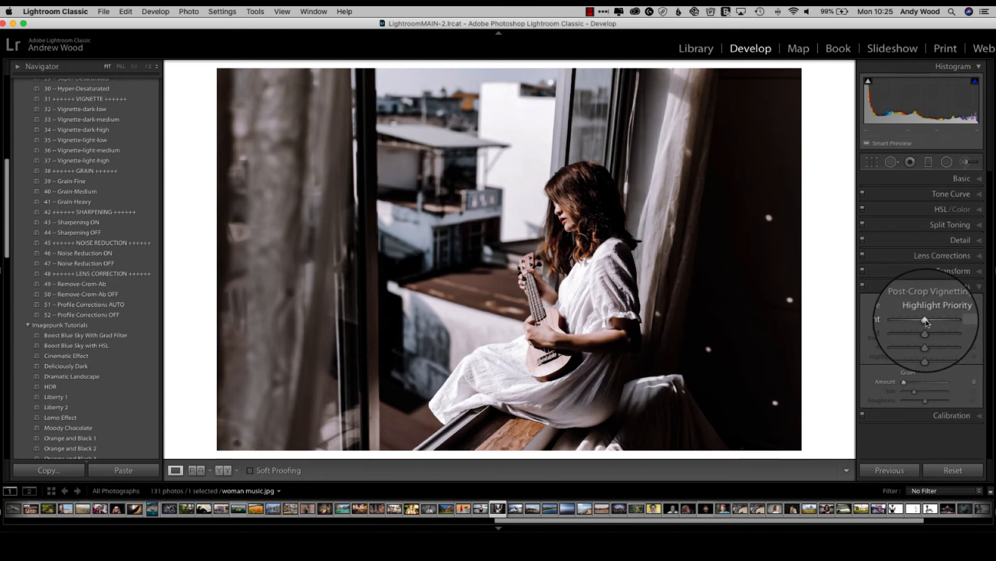
{"action": "mouse_move", "coordinate": [926, 322]}
{"action": "left_mouse_down"}
{"action": "mouse_move", "coordinate": [917, 322]}
{"action": "mouse_move", "coordinate": [940, 322]}
{"action": "mouse_move", "coordinate": [919, 322]}
{"action": "left_mouse_up"}
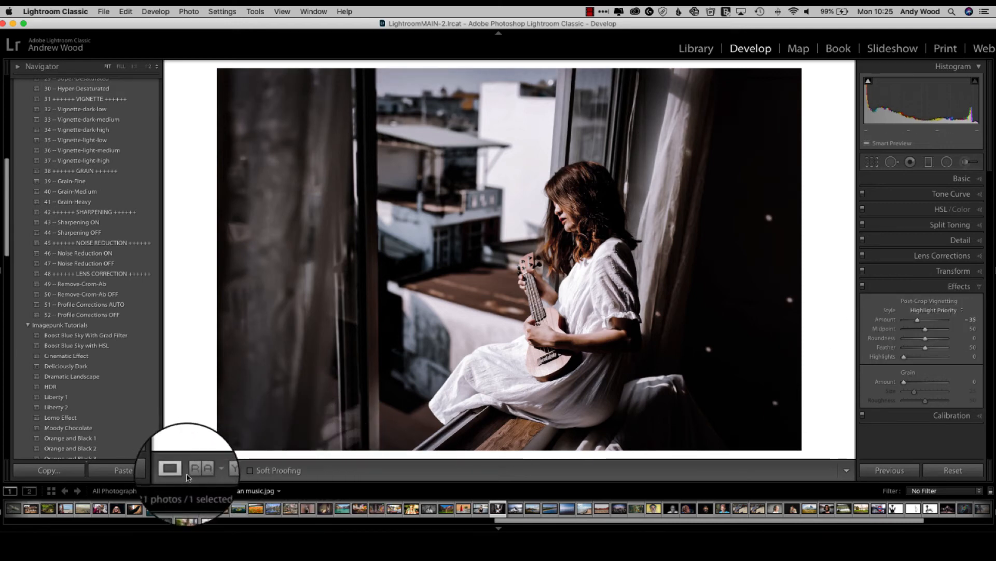
- Compare the before and after versions side by side and as a vertical split, zoomed in on the woman
{"action": "left_click", "coordinate": [229, 472]}
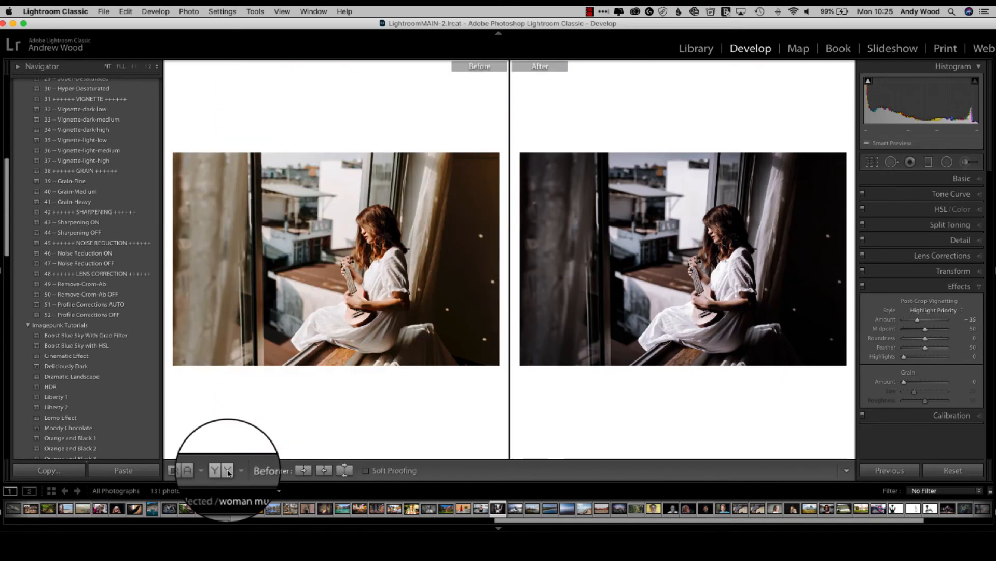
{"action": "left_click", "coordinate": [379, 345]}
{"action": "left_click_drag", "start_coordinate": [379, 352], "coordinate": [380, 364]}
{"action": "left_click", "coordinate": [380, 363]}
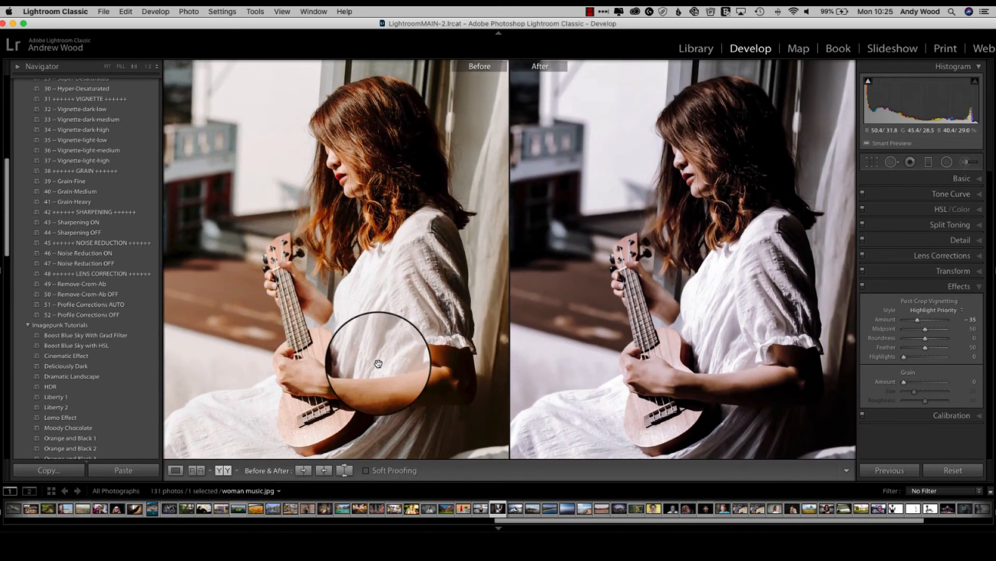
{"action": "left_click", "coordinate": [229, 473]}
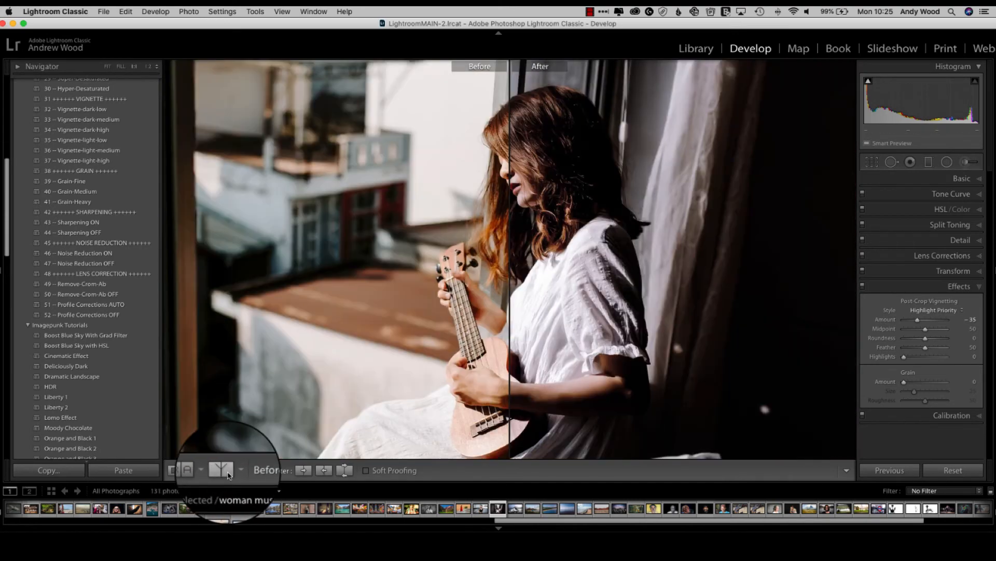
{"action": "left_click", "coordinate": [292, 372]}
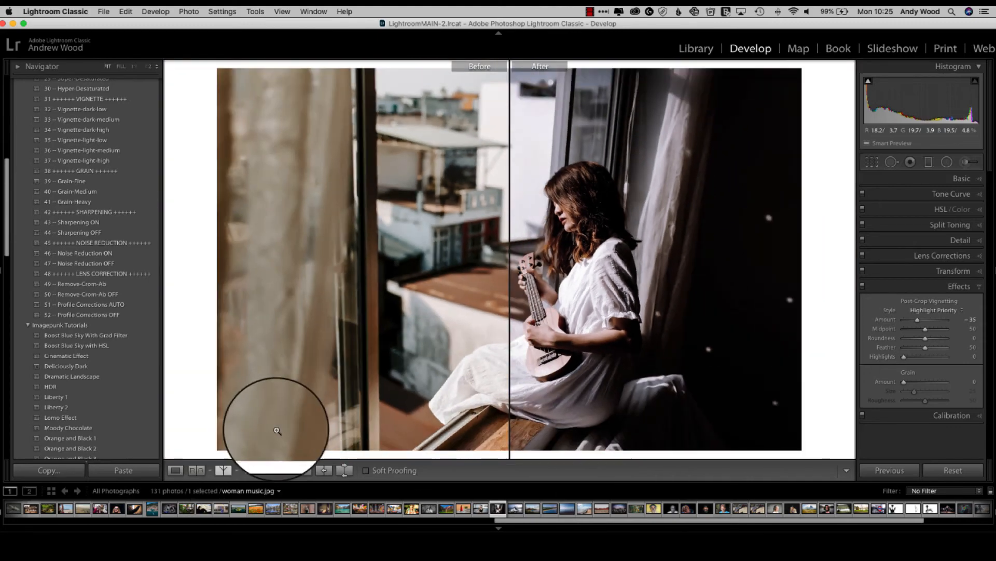
- Cycle through the stacked, split and side-by-side before-and-after layouts of the whole photo, and return to the single photo view
{"action": "left_click", "coordinate": [221, 473]}
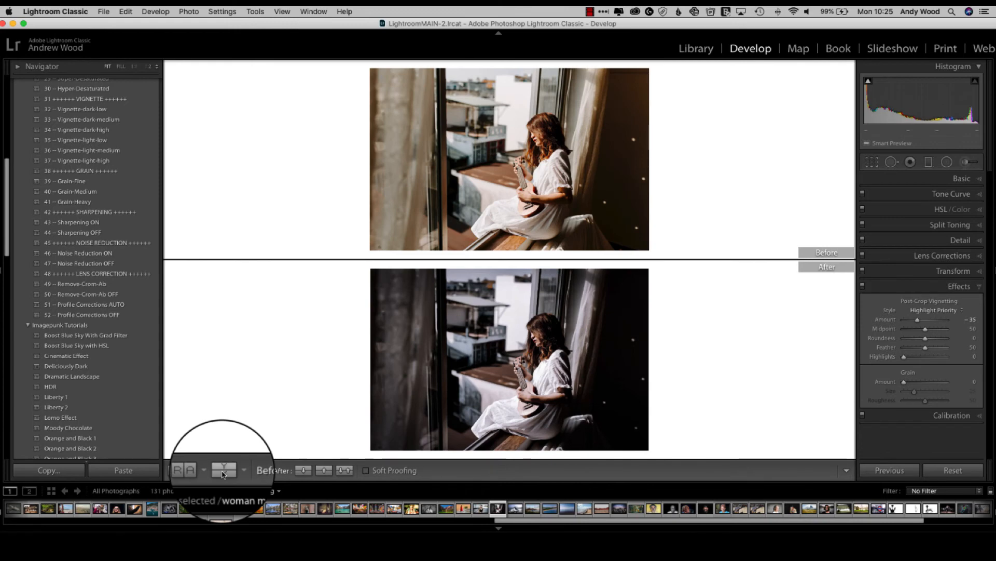
{"action": "left_click", "coordinate": [222, 473]}
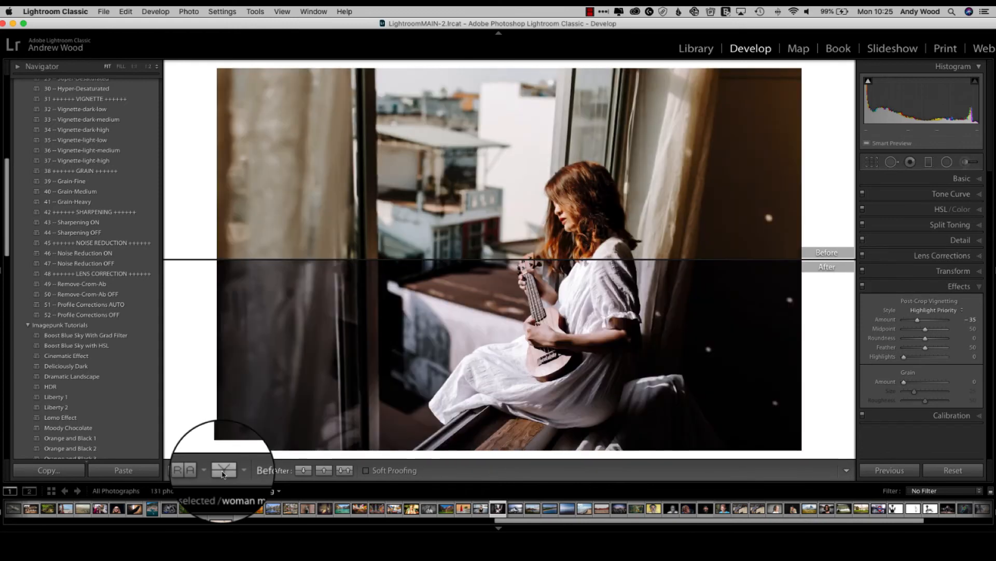
{"action": "left_click", "coordinate": [222, 473]}
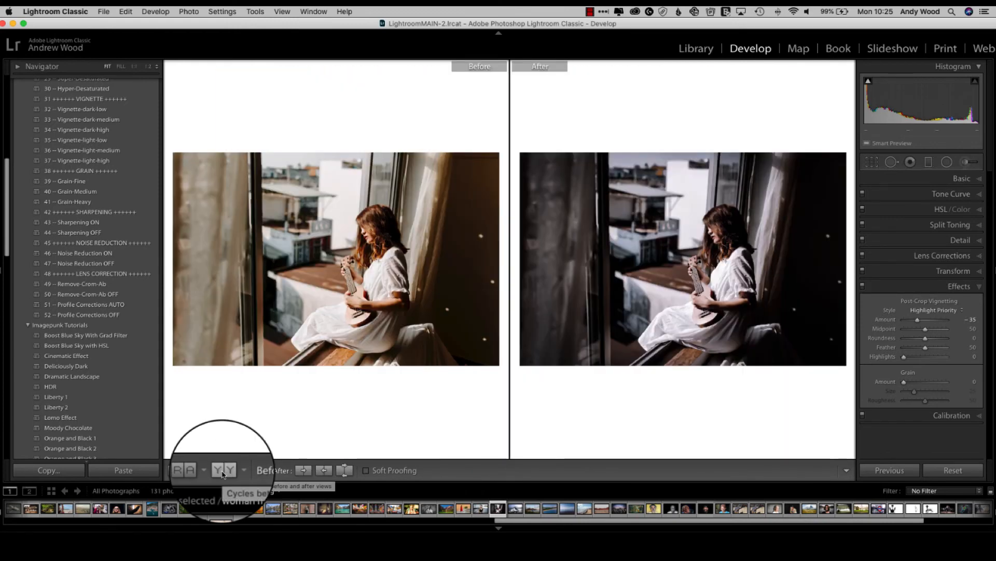
{"action": "left_click", "coordinate": [222, 473]}
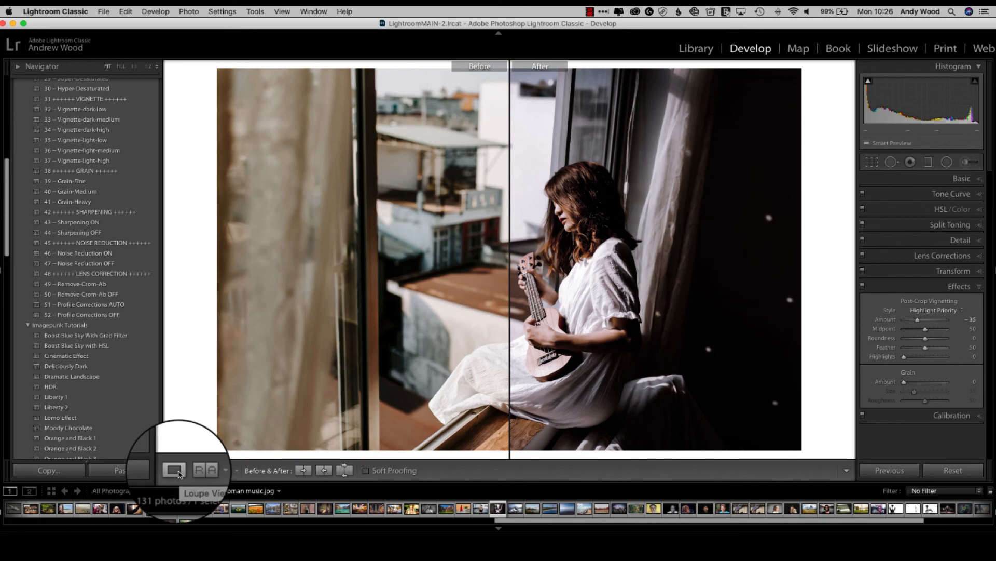
{"action": "left_click", "coordinate": [179, 473]}
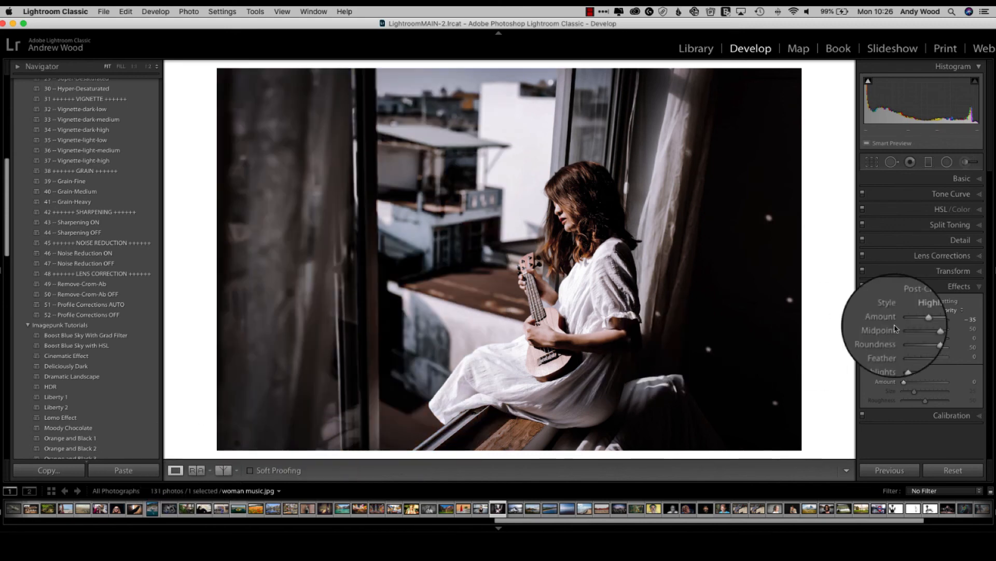